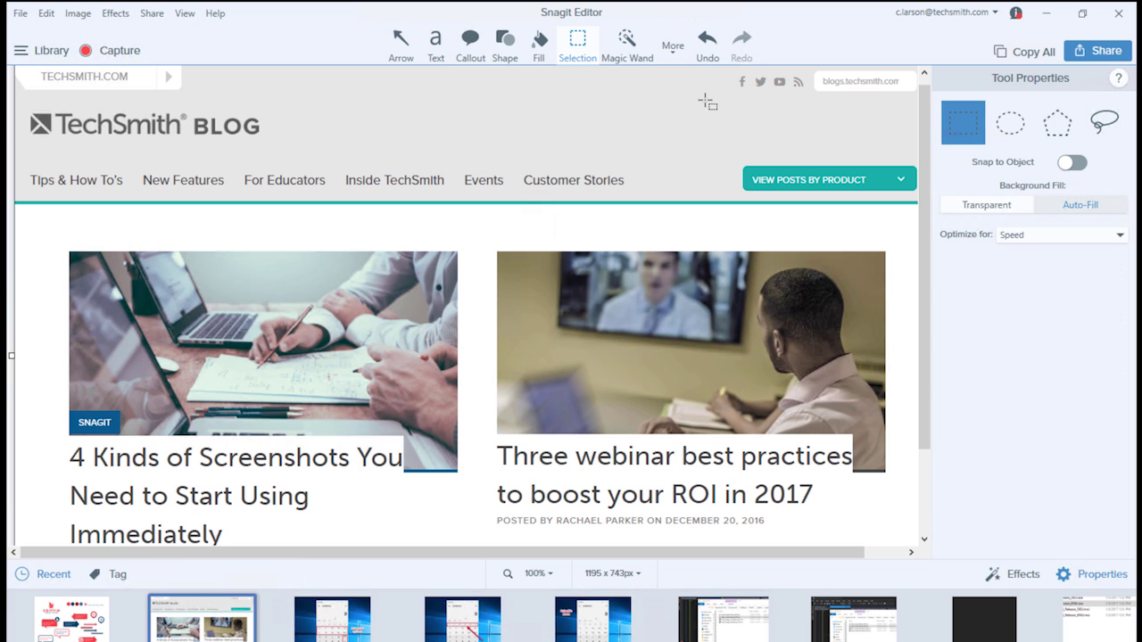
- Set background fill to Auto-Fill, move New Features to the nav row's start, and delete the SNAGIT badge
click(1073, 206)
drag(134, 170, 96, 181)
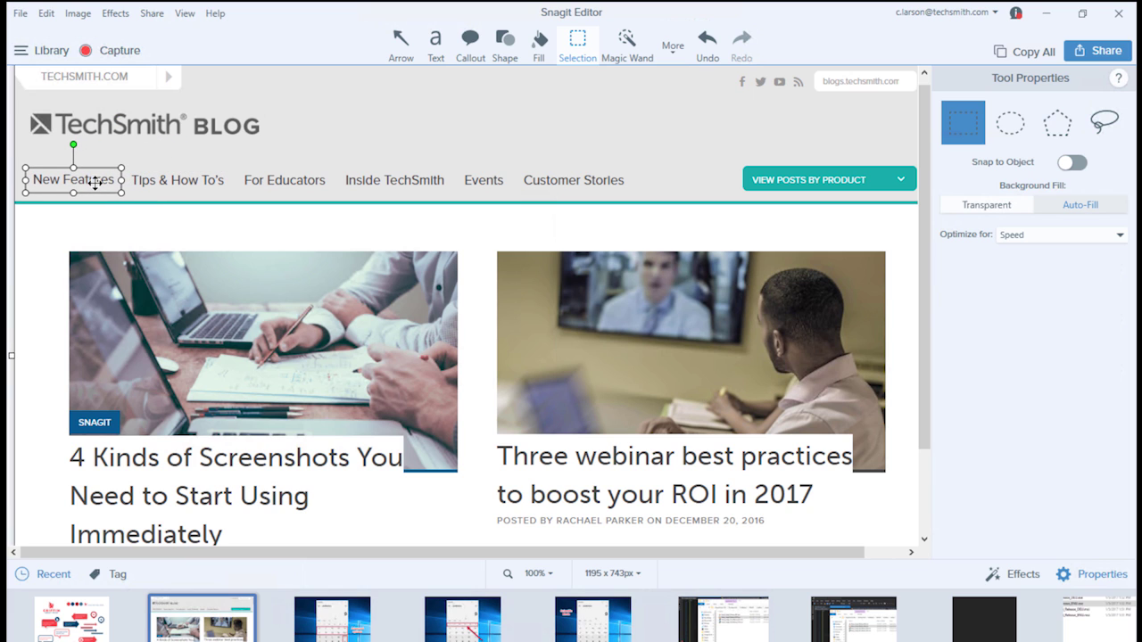
click(136, 156)
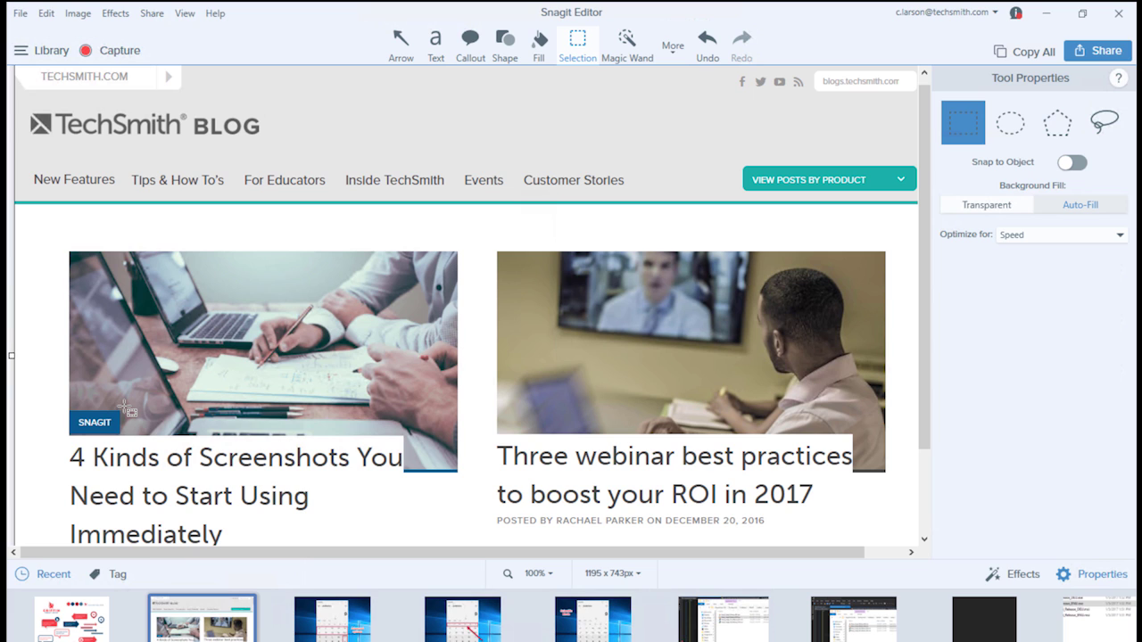
drag(126, 408, 65, 437)
key(Delete)
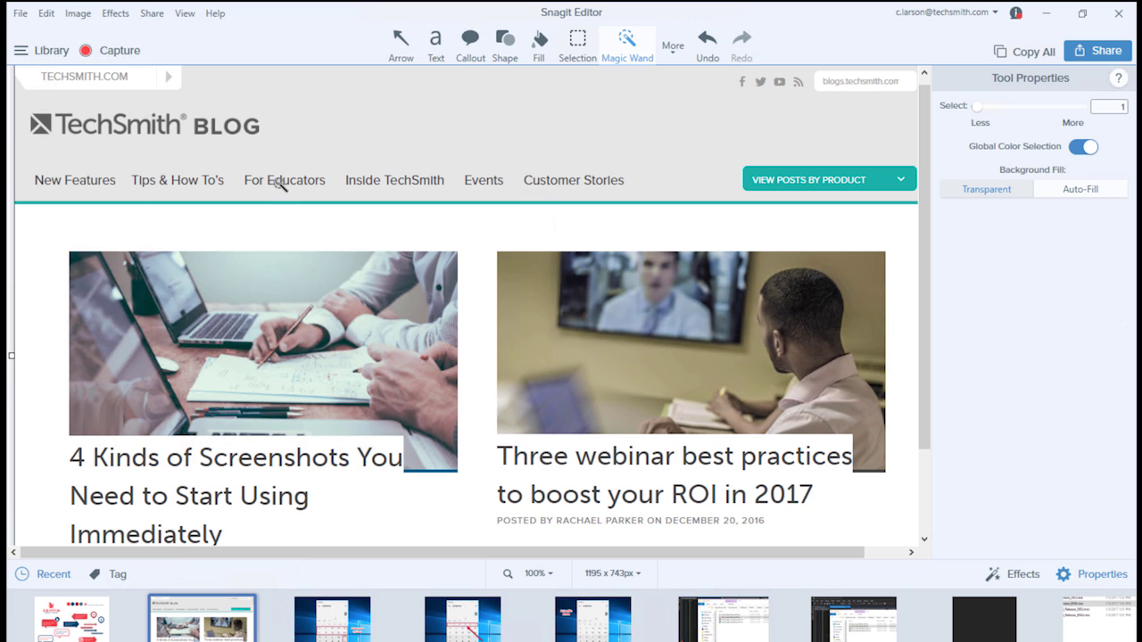
- Magic-wand select the grey blog header and fill it with light blue
click(341, 135)
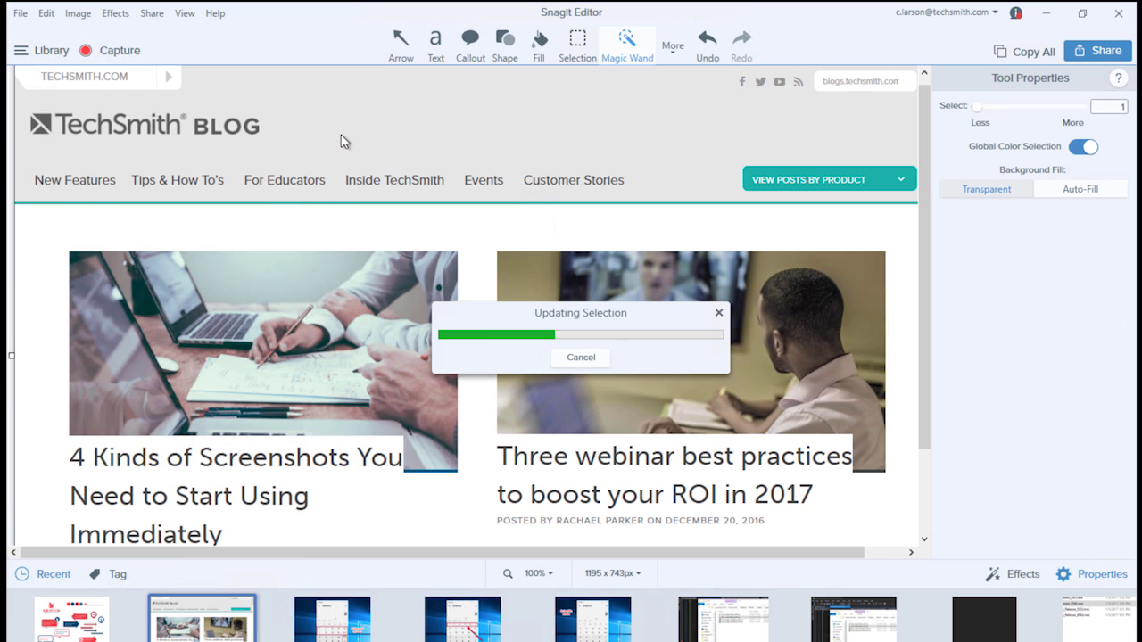
click(534, 55)
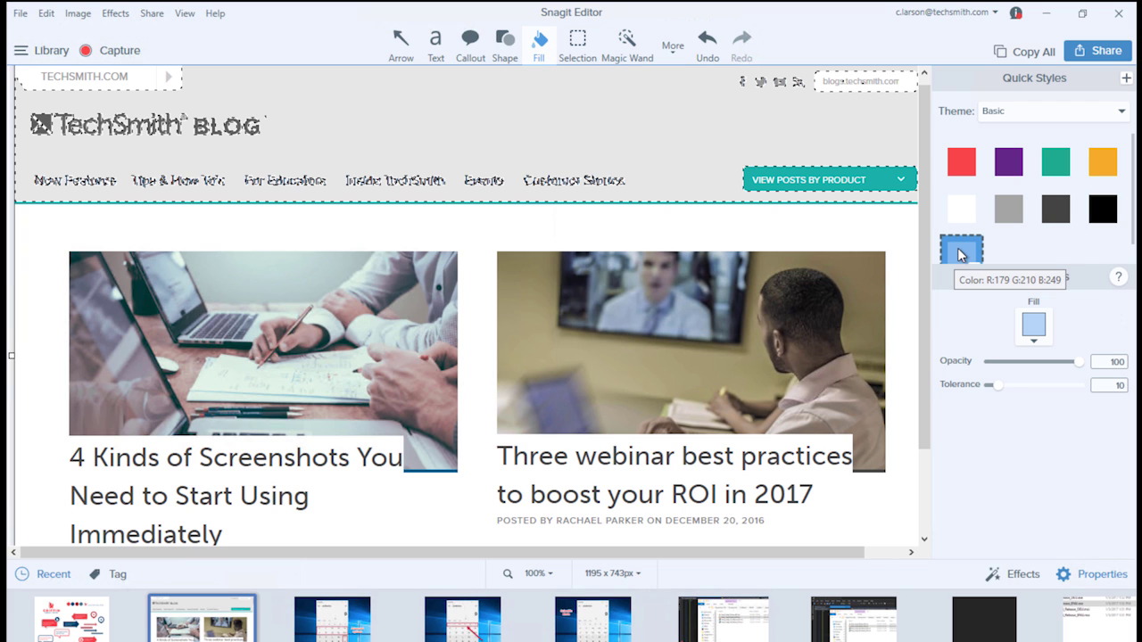
click(652, 118)
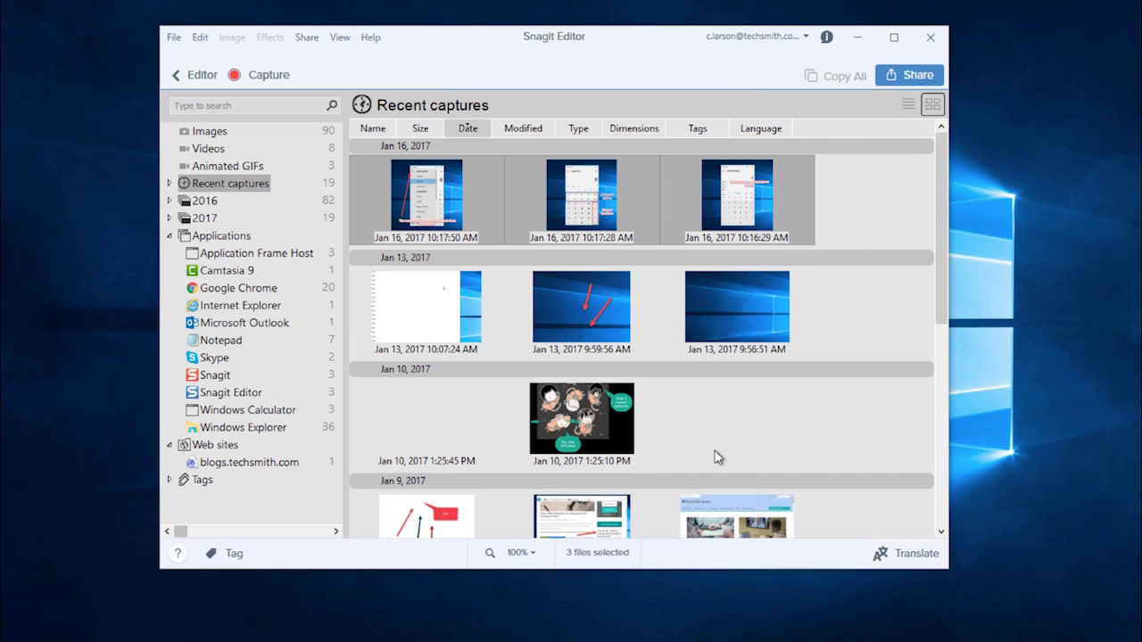
- Translate the three Jan 16 captures into German as the Calculator project and open the first German capture
click(883, 554)
text(Calculator)
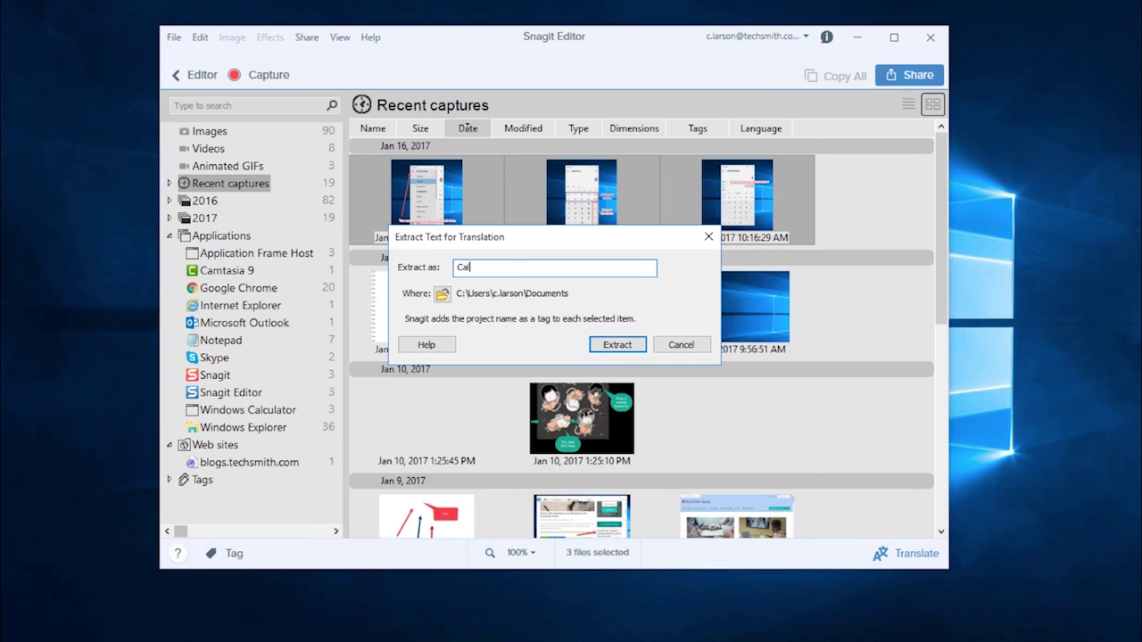
click(616, 344)
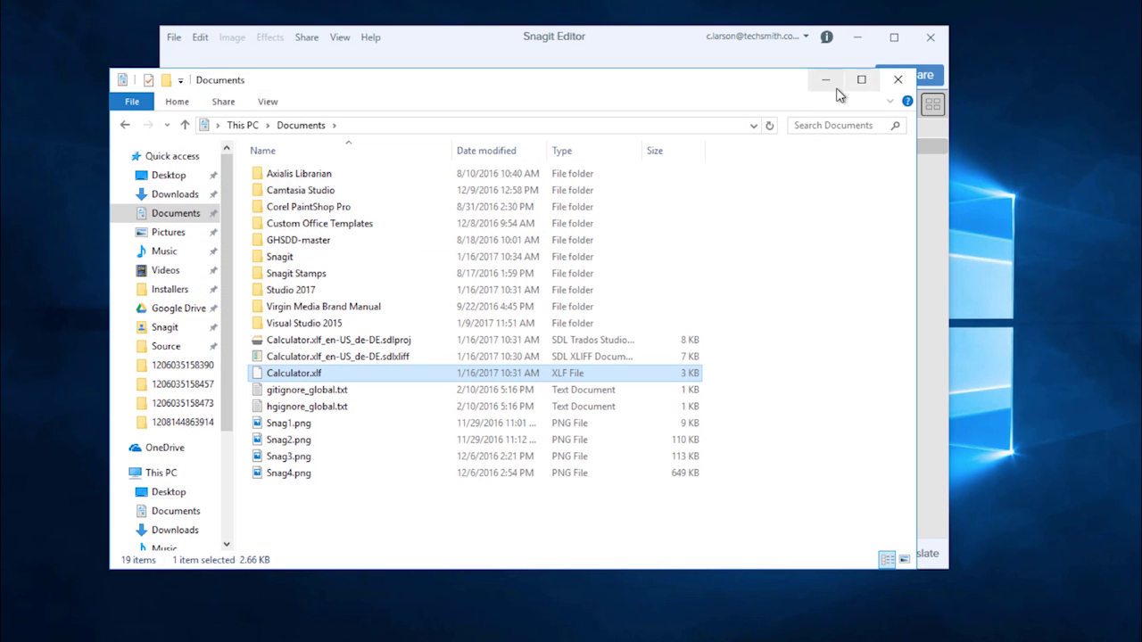
click(826, 80)
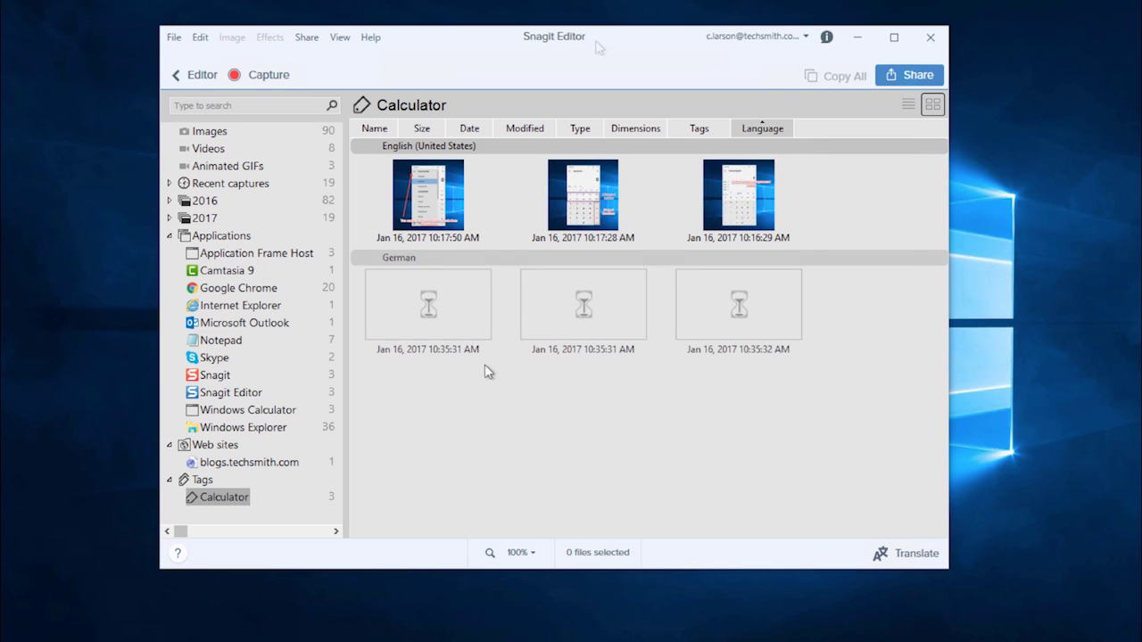
double_click(451, 332)
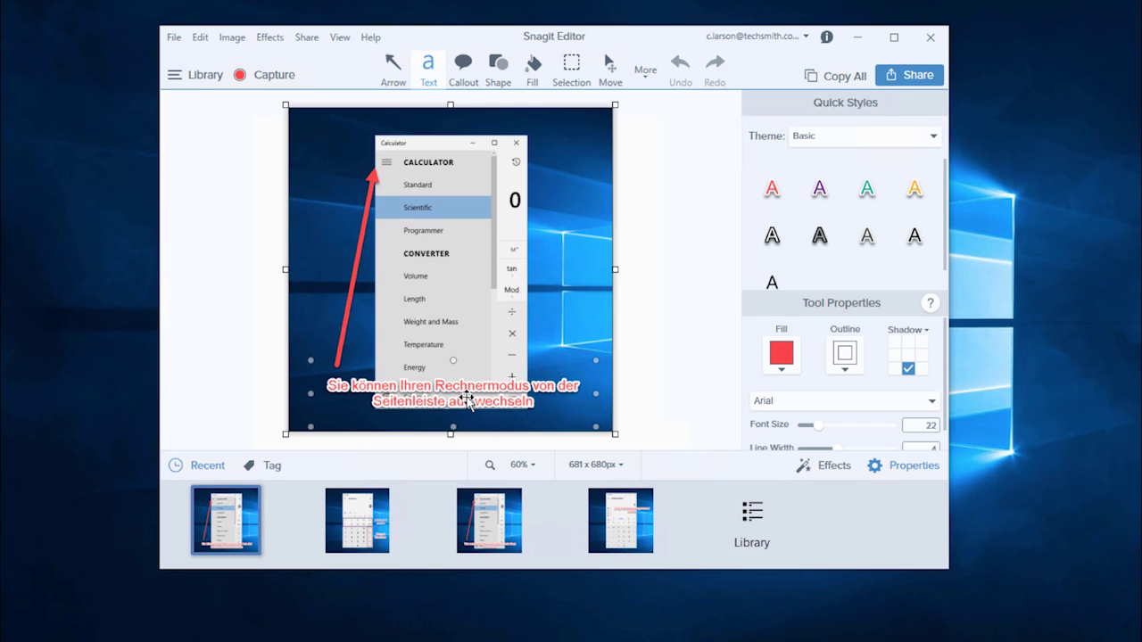
click(658, 426)
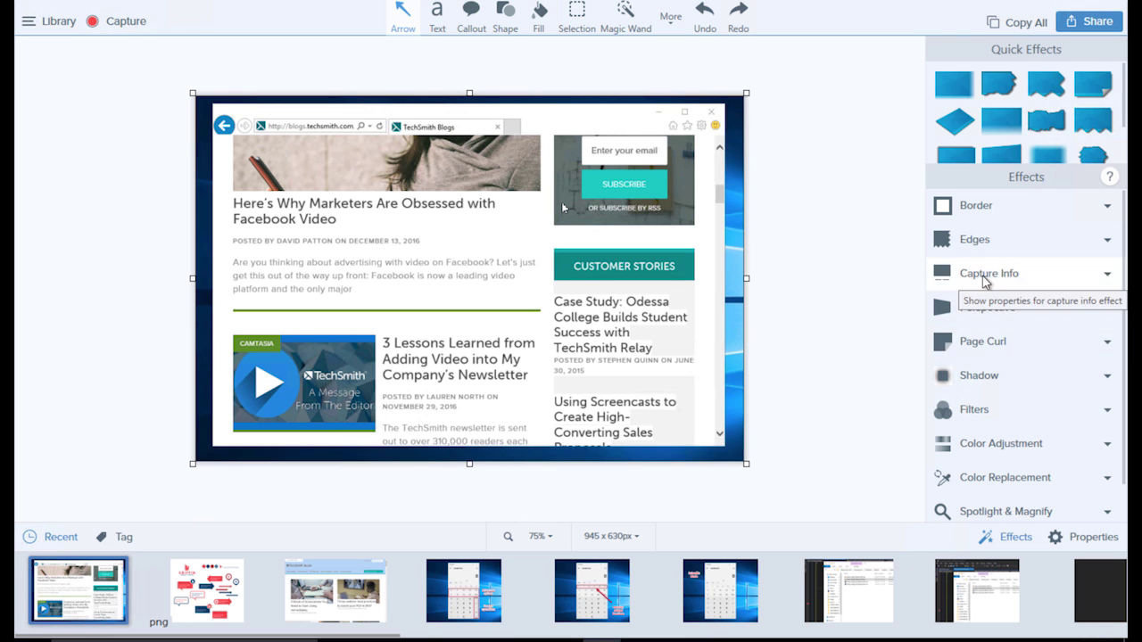
- Apply the Capture Info effect and draw a red arrow pointing to the Case Study heading
click(985, 278)
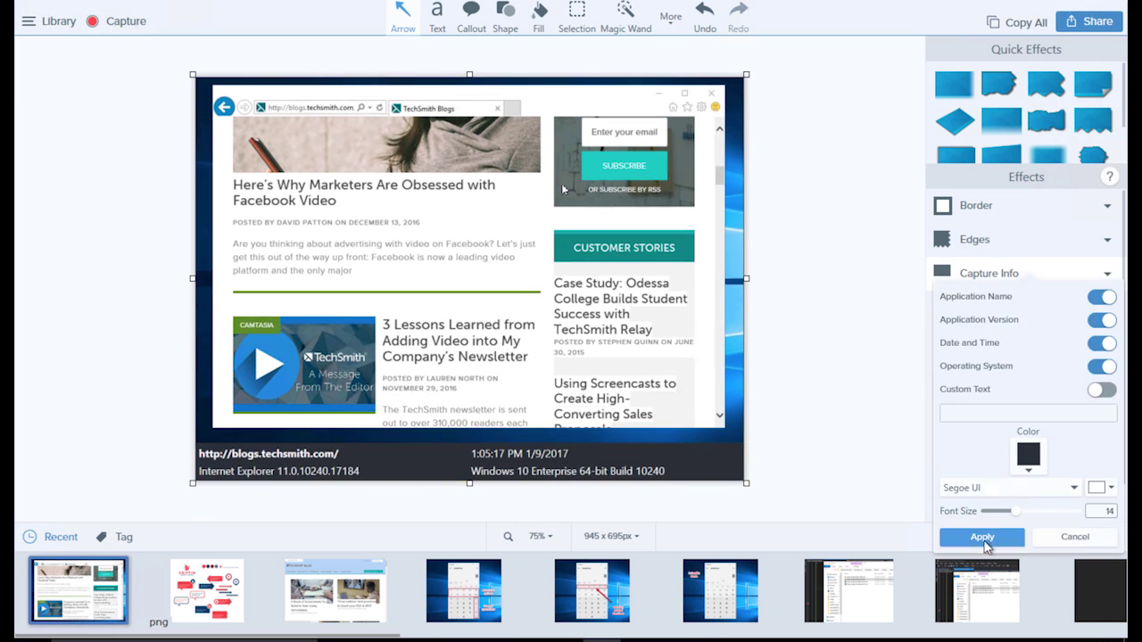
click(981, 538)
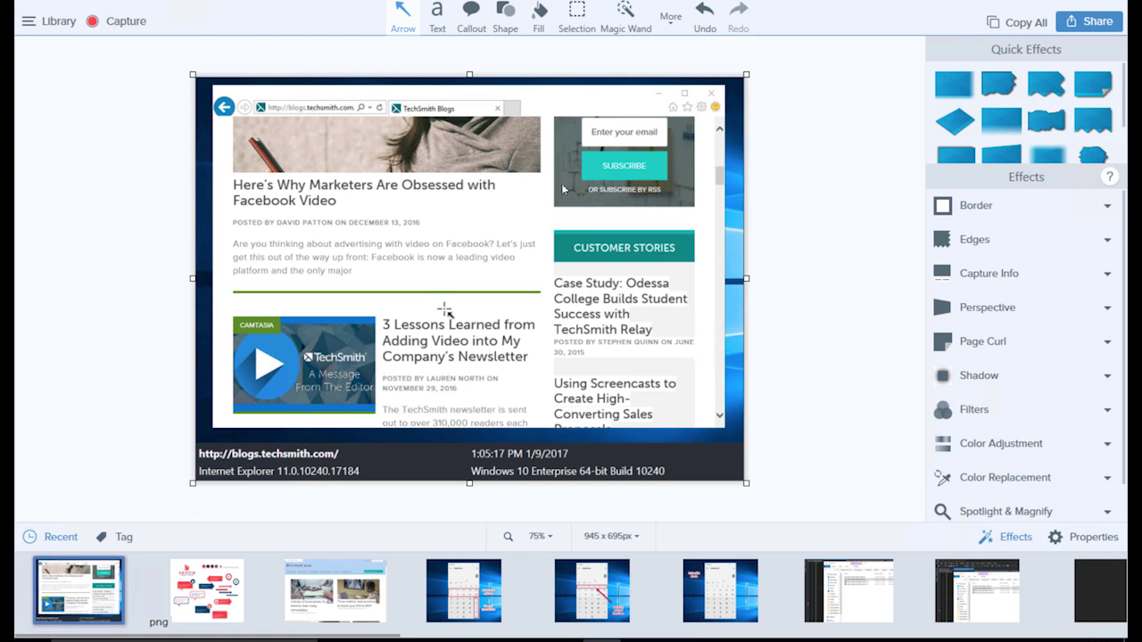
mouse_move(445, 309)
mouse_down()
mouse_move(552, 291)
mouse_move(547, 284)
mouse_up()
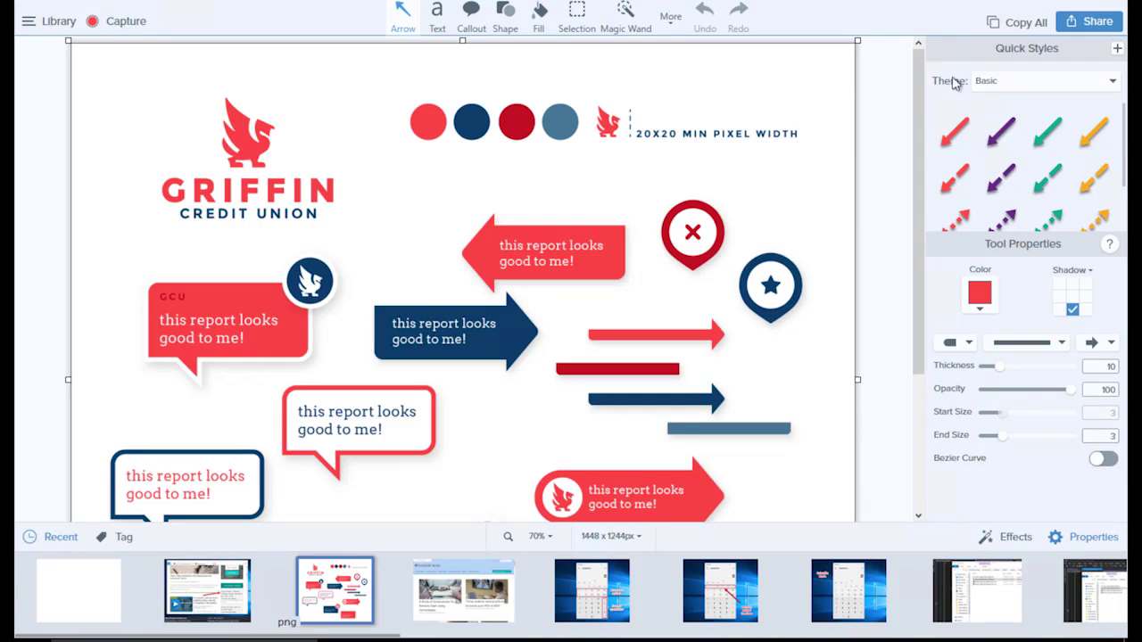
- Start a new theme named Griffin with the red brand circle sampled as its first colour
click(1009, 83)
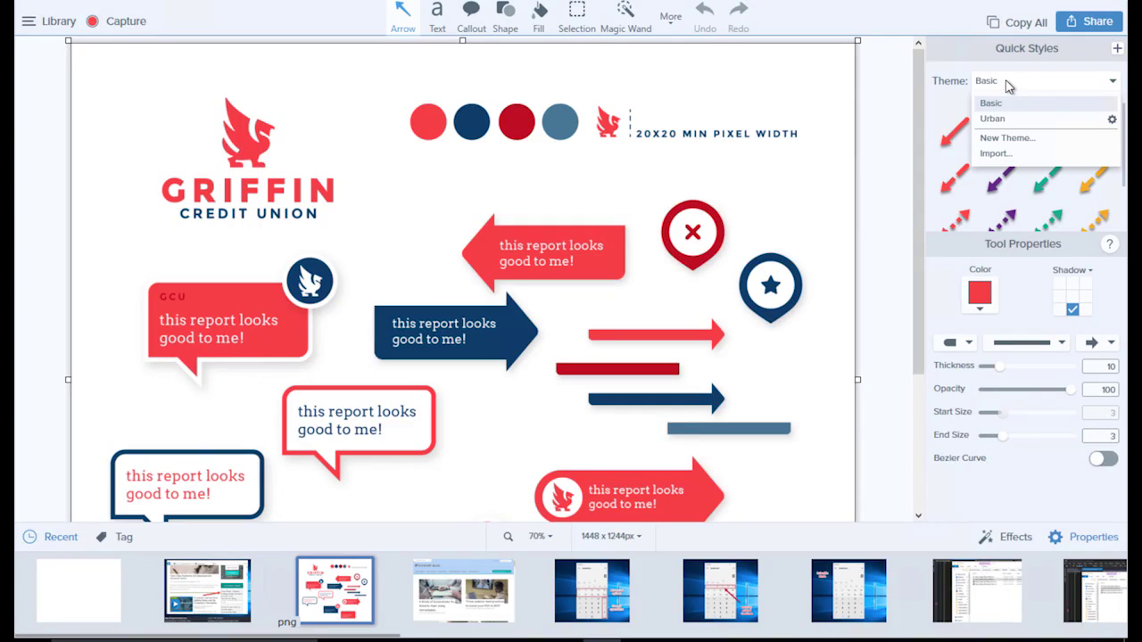
click(1008, 139)
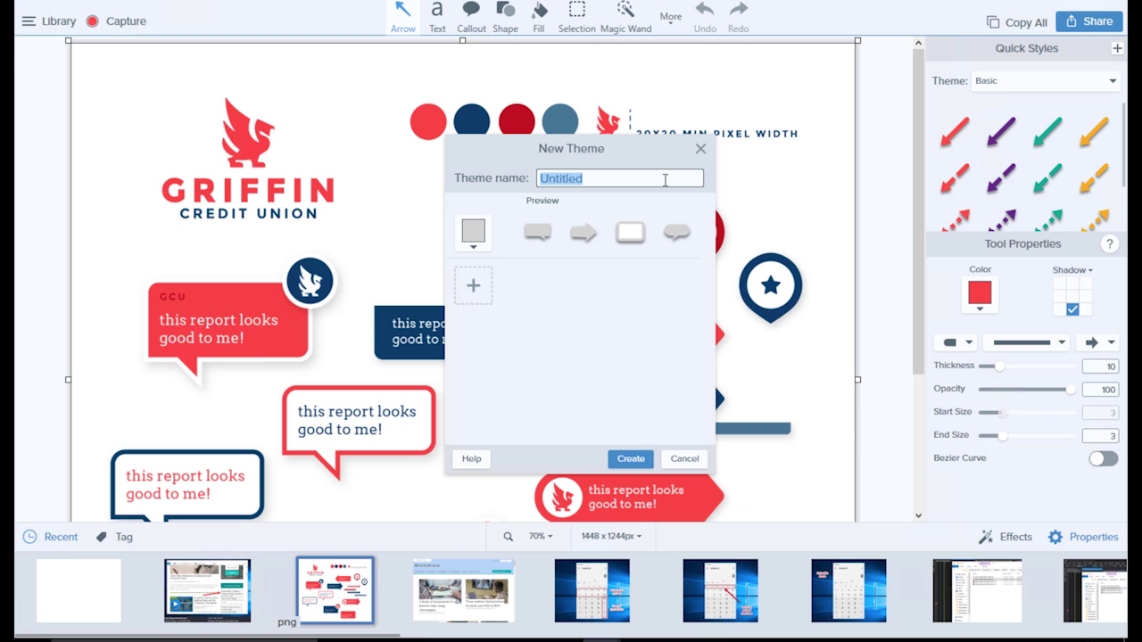
text(Griffin)
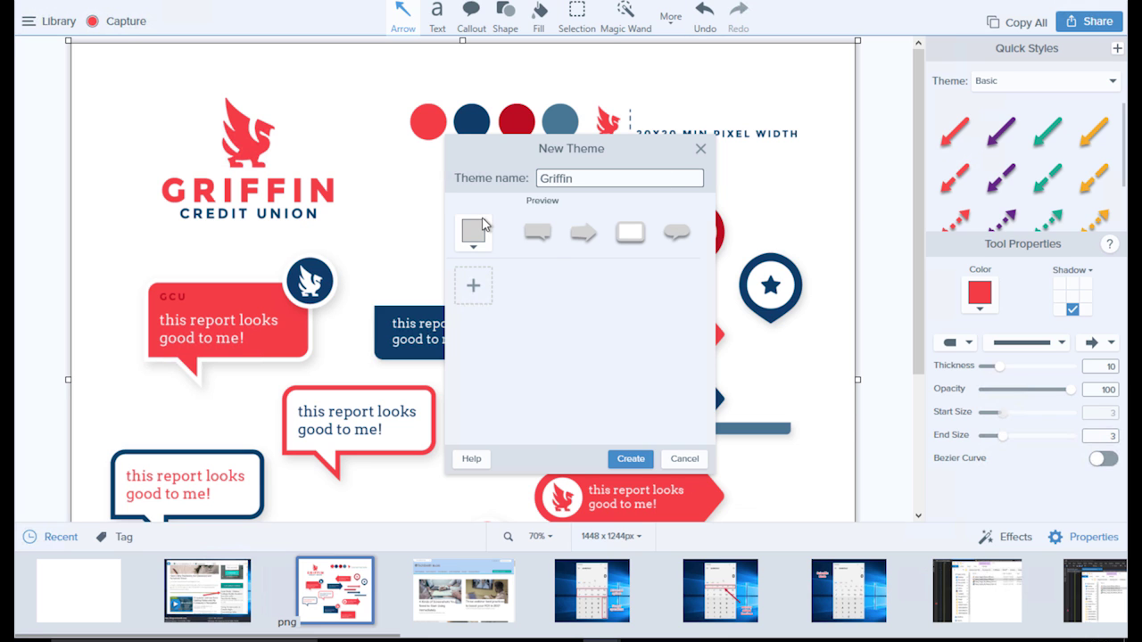
click(483, 223)
click(525, 294)
click(433, 125)
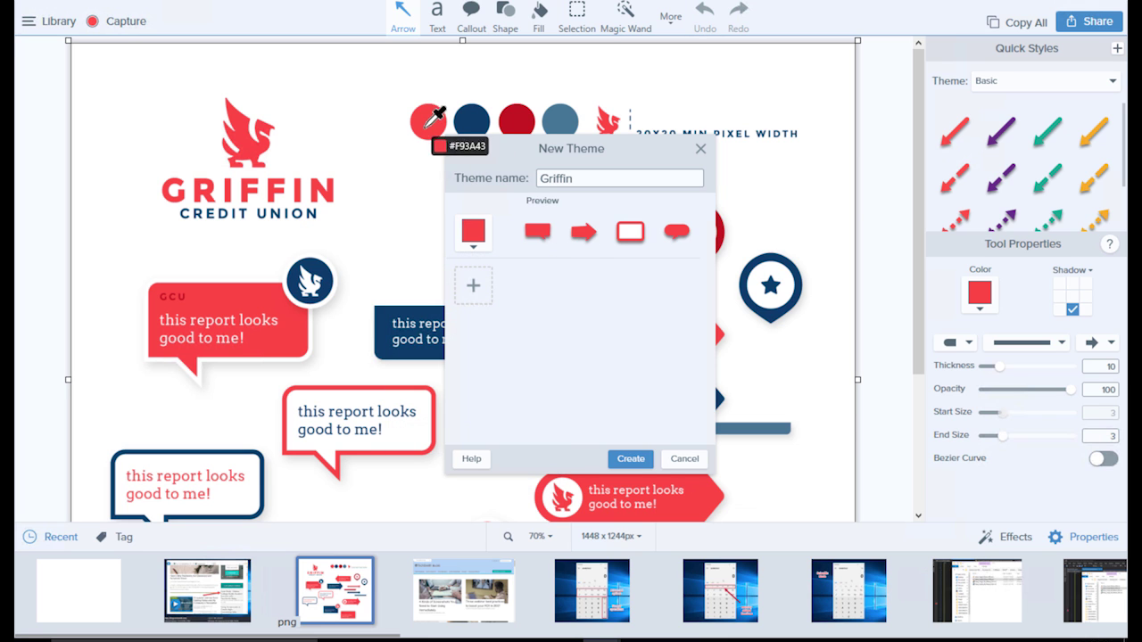
drag(484, 152, 688, 121)
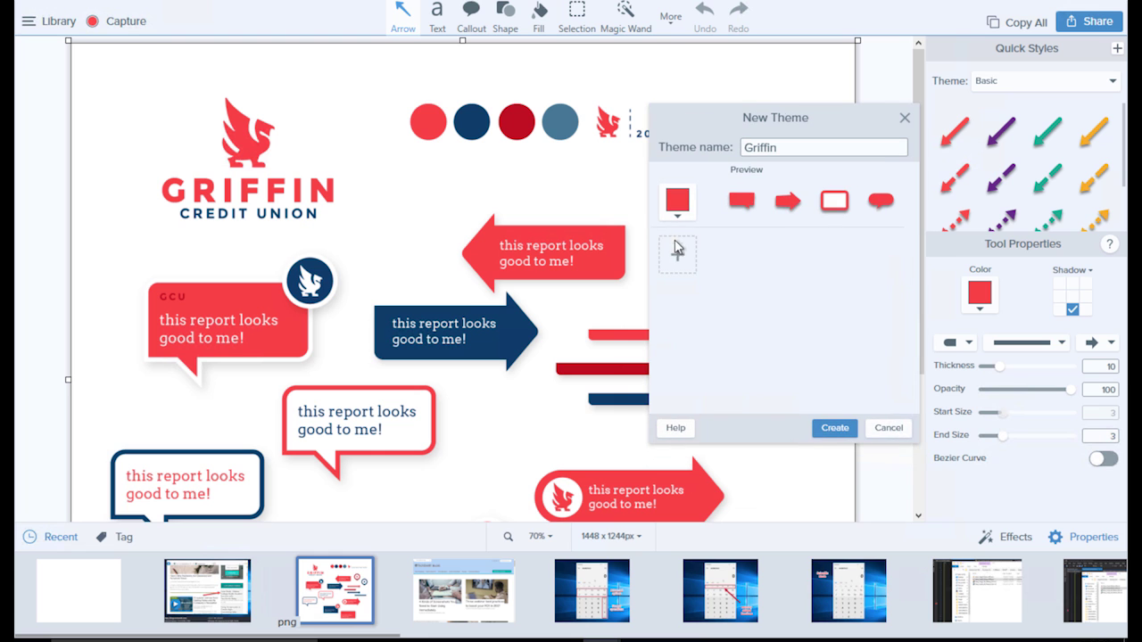
- Add the navy and dark red brand circles as the theme's second and third colours
click(678, 255)
click(676, 255)
click(738, 308)
click(473, 126)
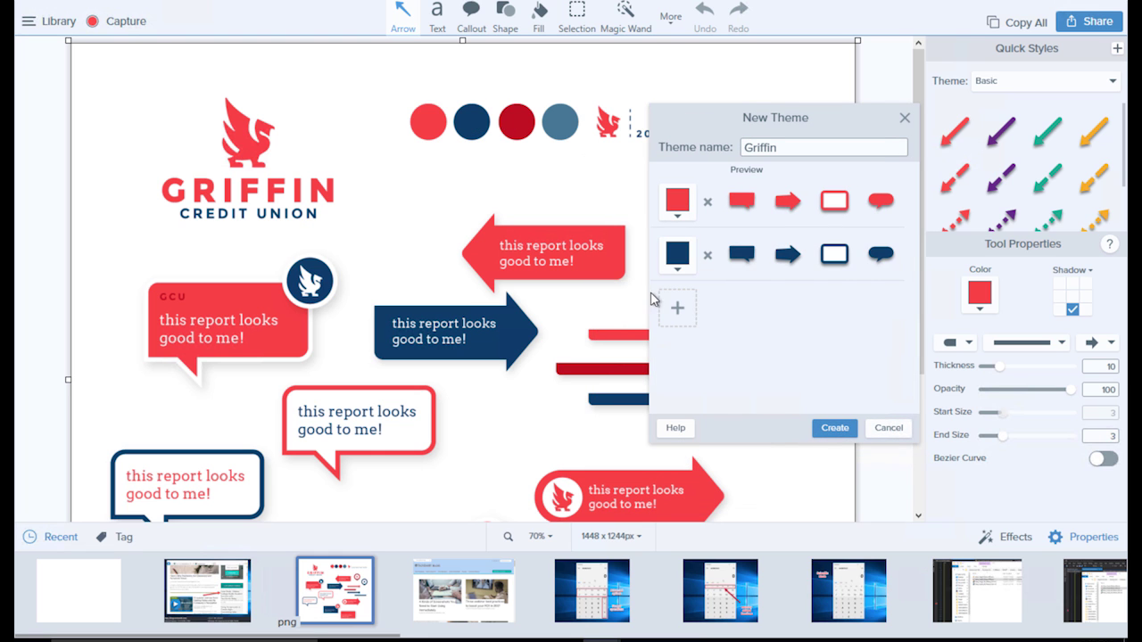
click(677, 308)
click(678, 308)
click(731, 359)
click(516, 121)
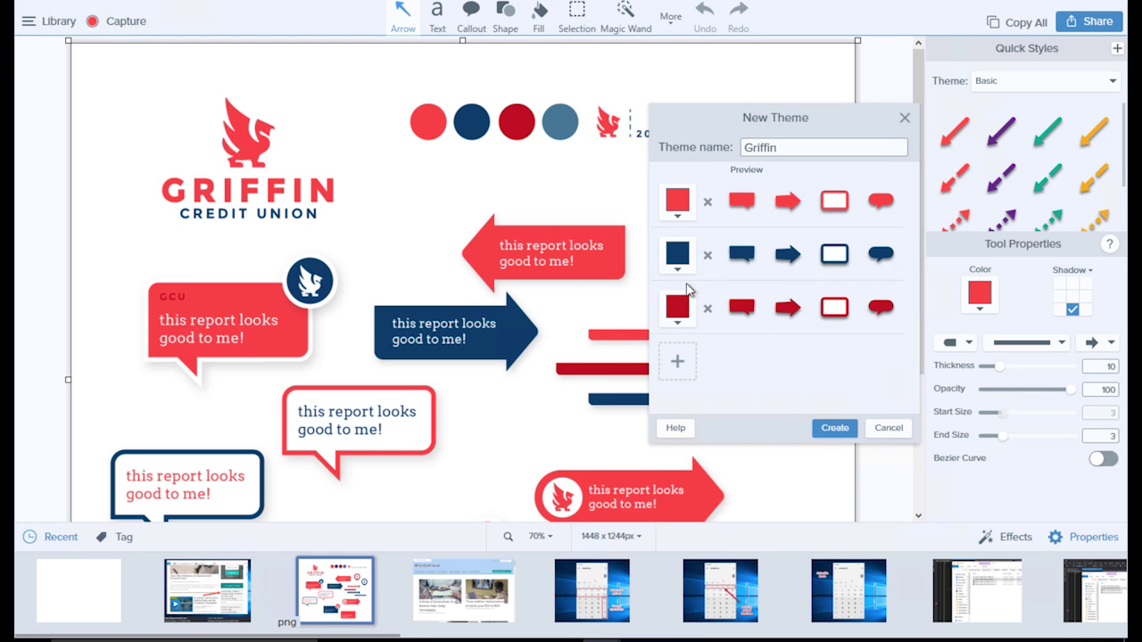
- Add the slate blue circle as the fourth colour and create the Griffin theme
click(677, 361)
click(677, 361)
click(734, 412)
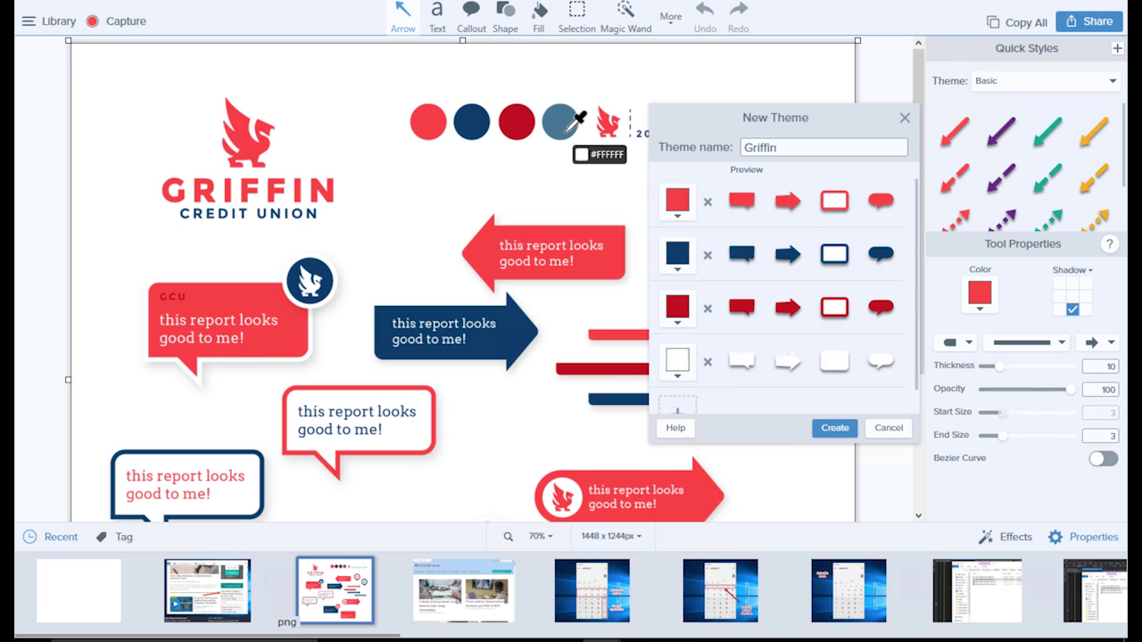
click(559, 121)
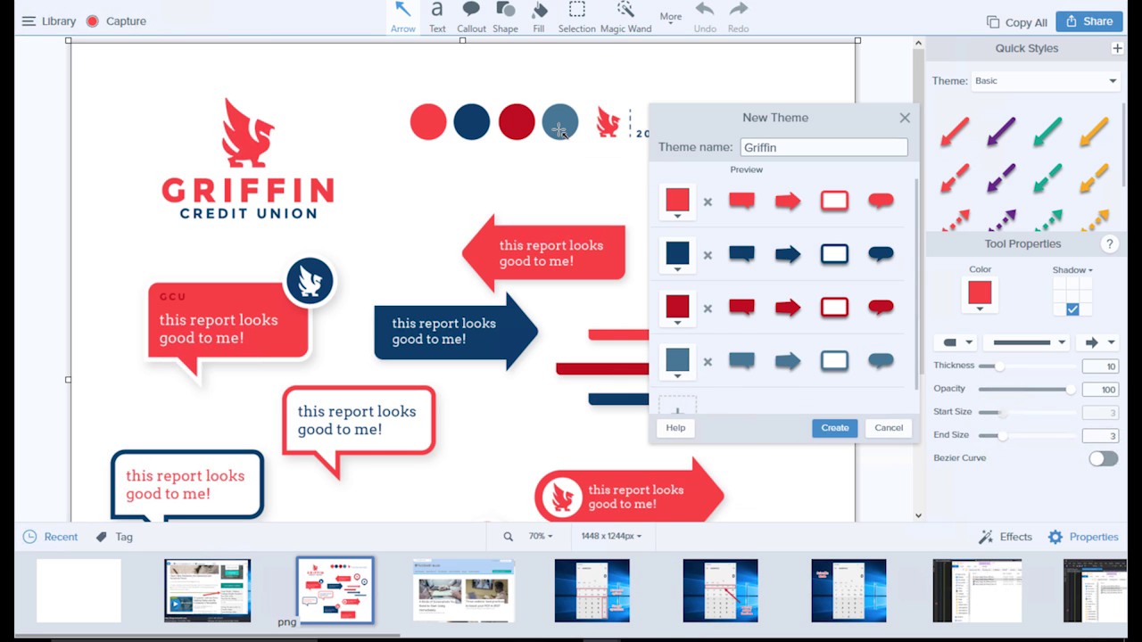
click(835, 427)
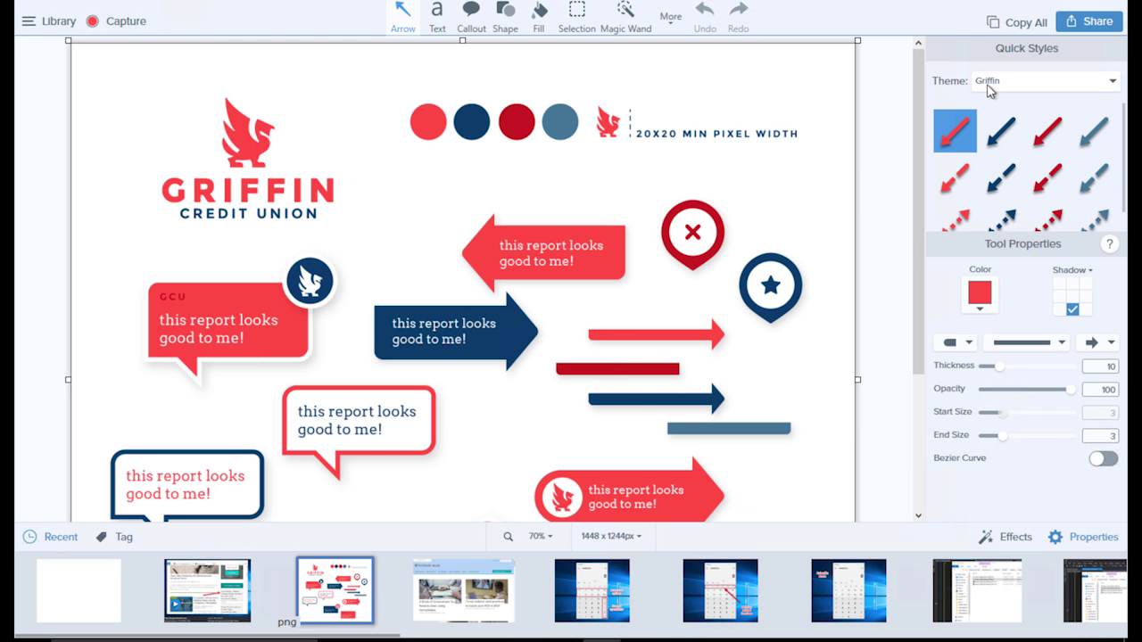
- On the blank 800x600 image, draw red, navy and dark red arrows side by side
click(111, 577)
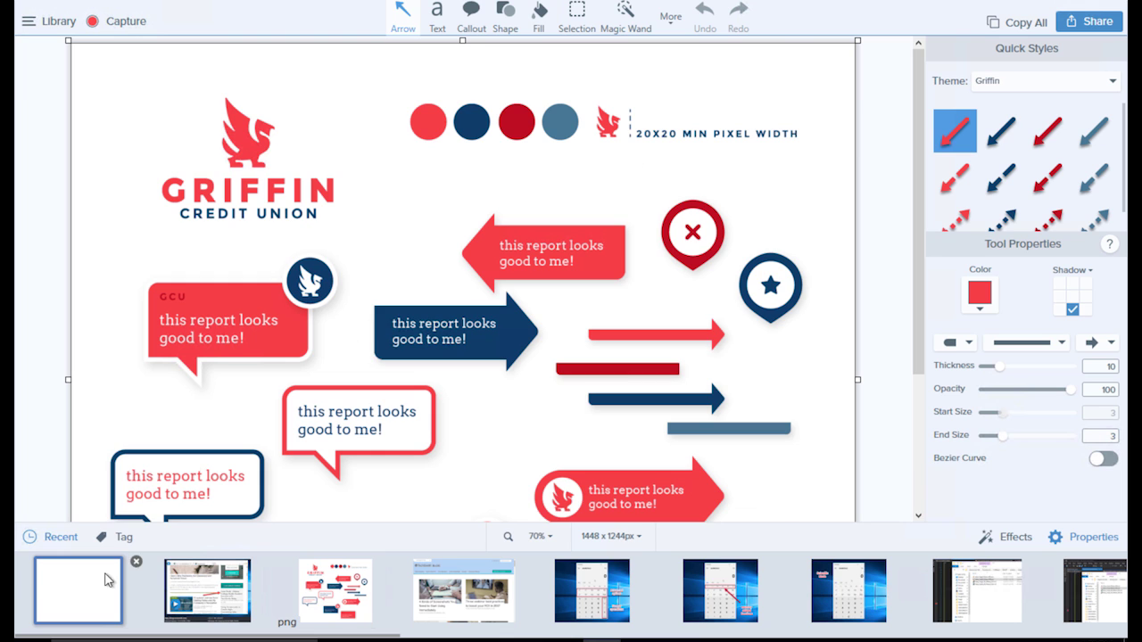
drag(278, 314, 379, 142)
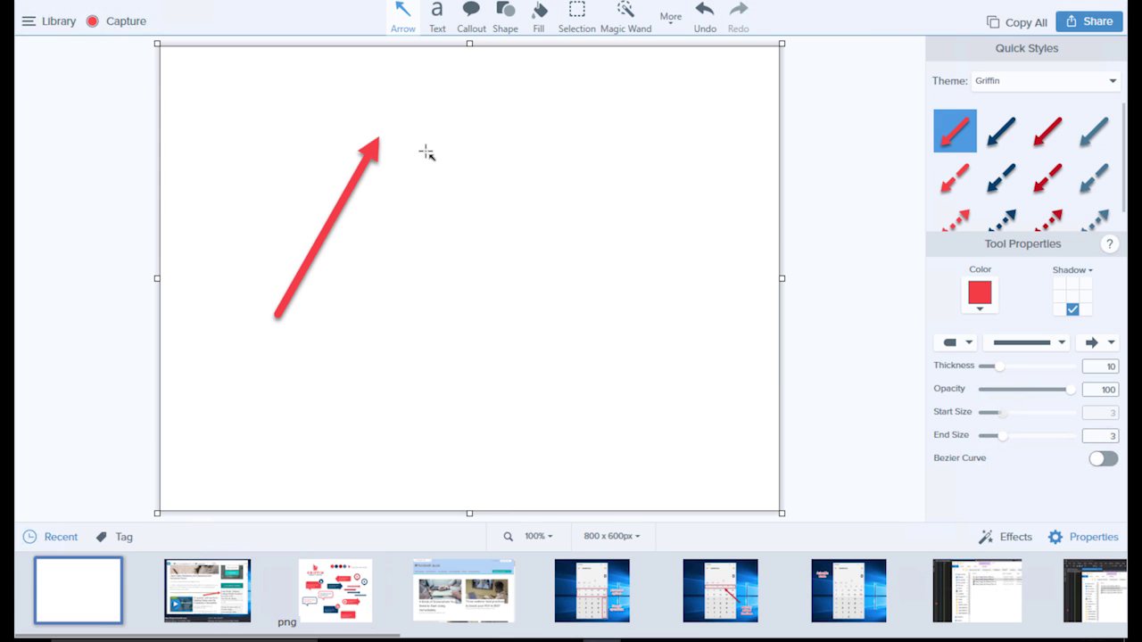
click(1002, 131)
drag(407, 367, 426, 189)
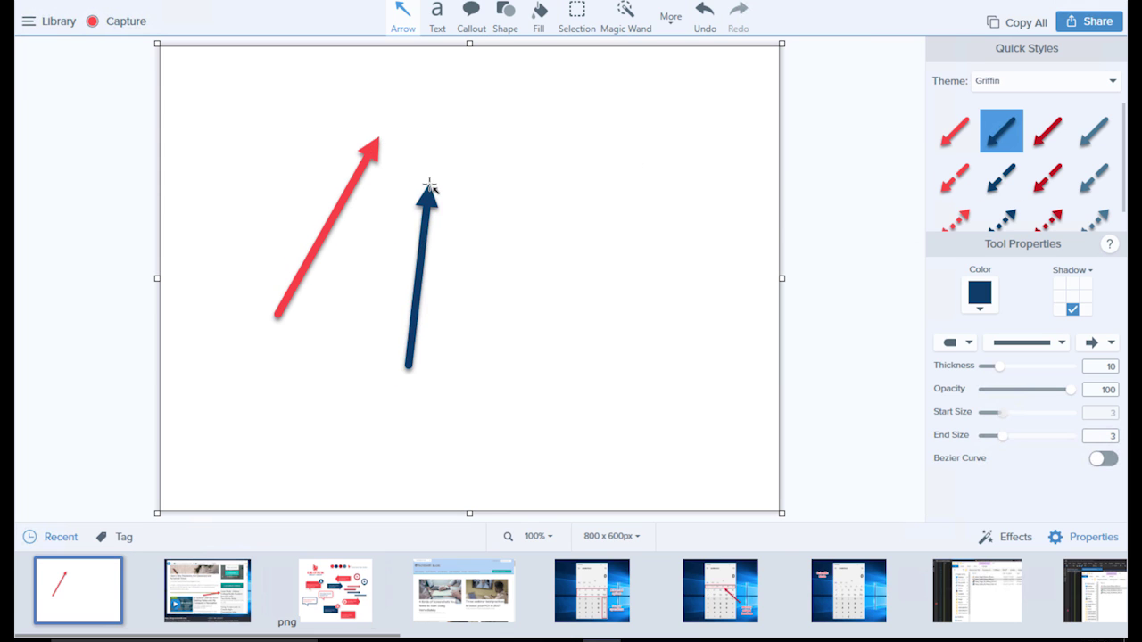
click(1048, 130)
drag(499, 400, 503, 252)
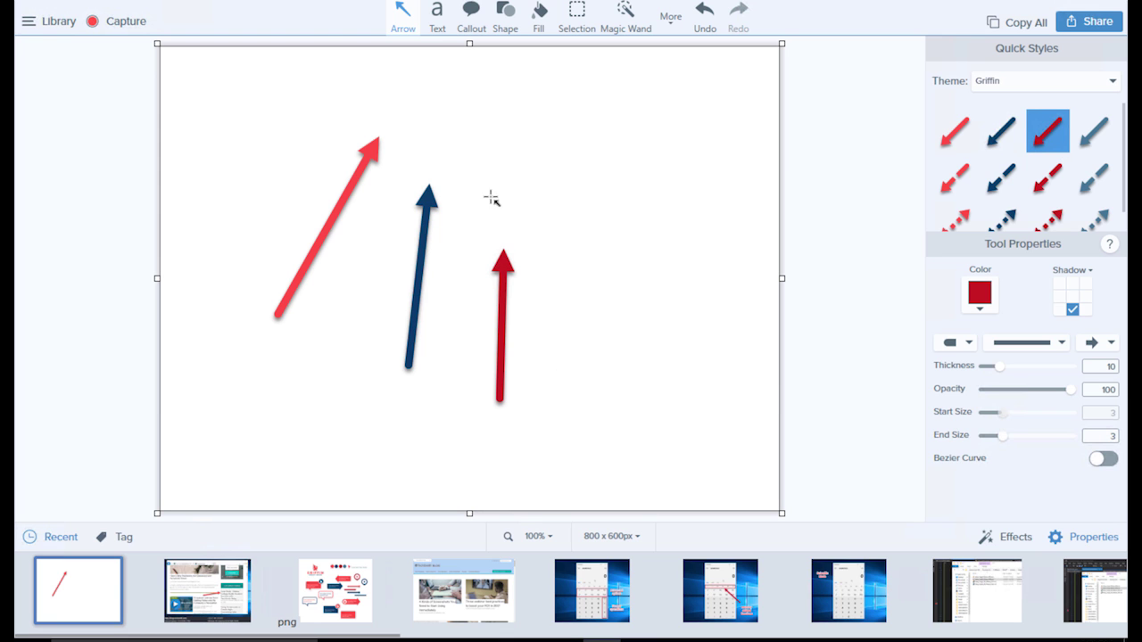
- Add a red speech-bubble callout reading 'Griffin' near the top right
click(435, 12)
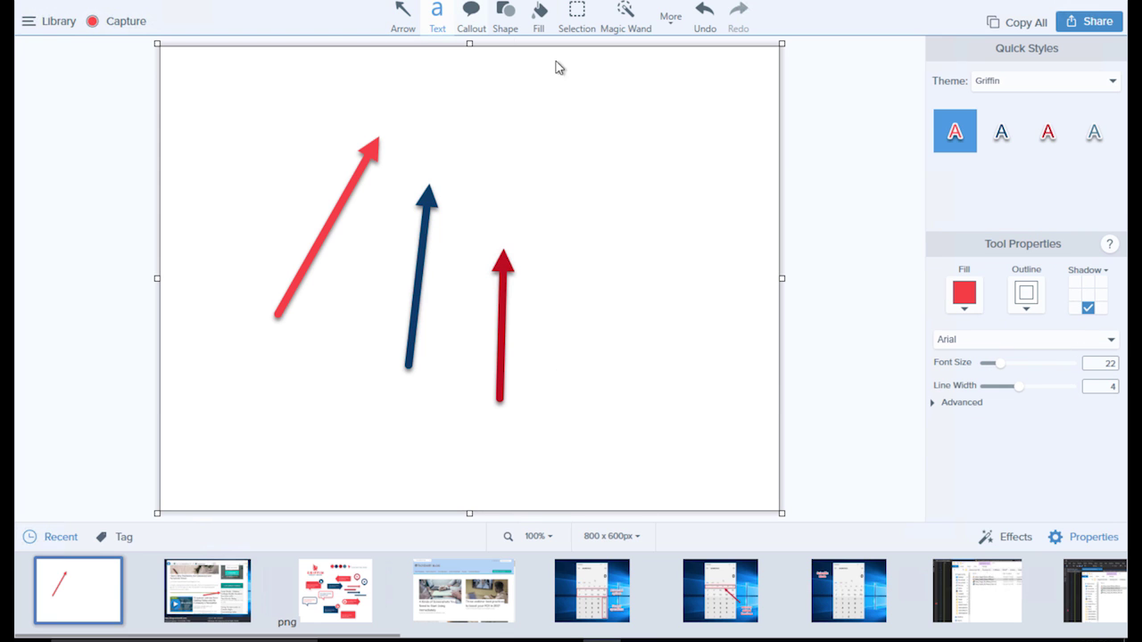
click(471, 14)
mouse_move(446, 100)
mouse_down()
mouse_move(571, 179)
mouse_move(674, 216)
mouse_up()
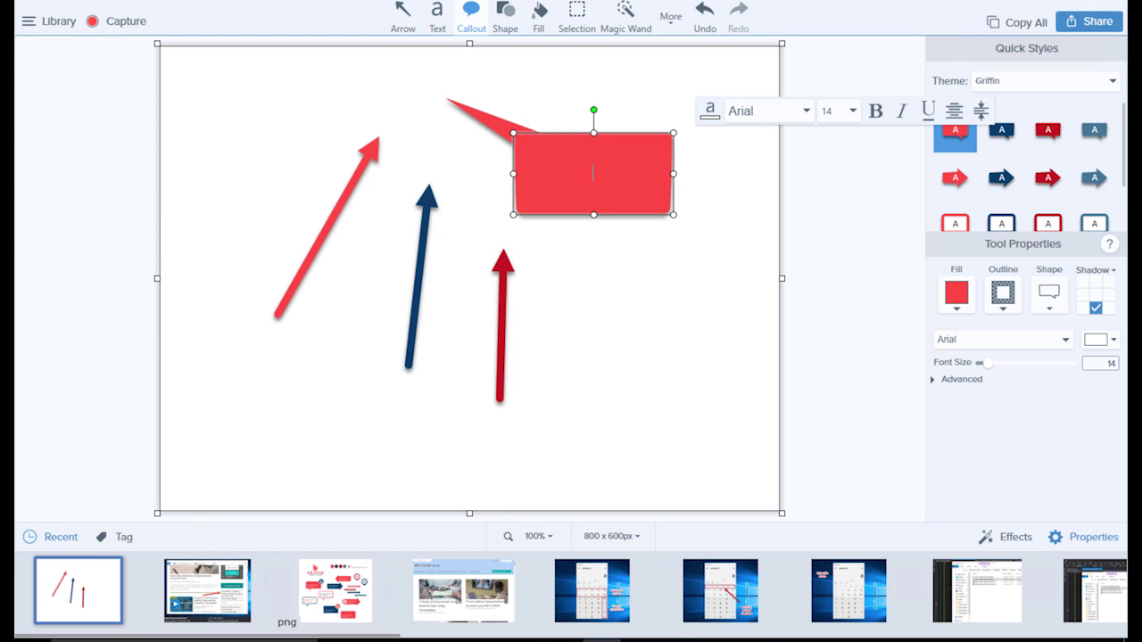
text(Griffin)
click(727, 357)
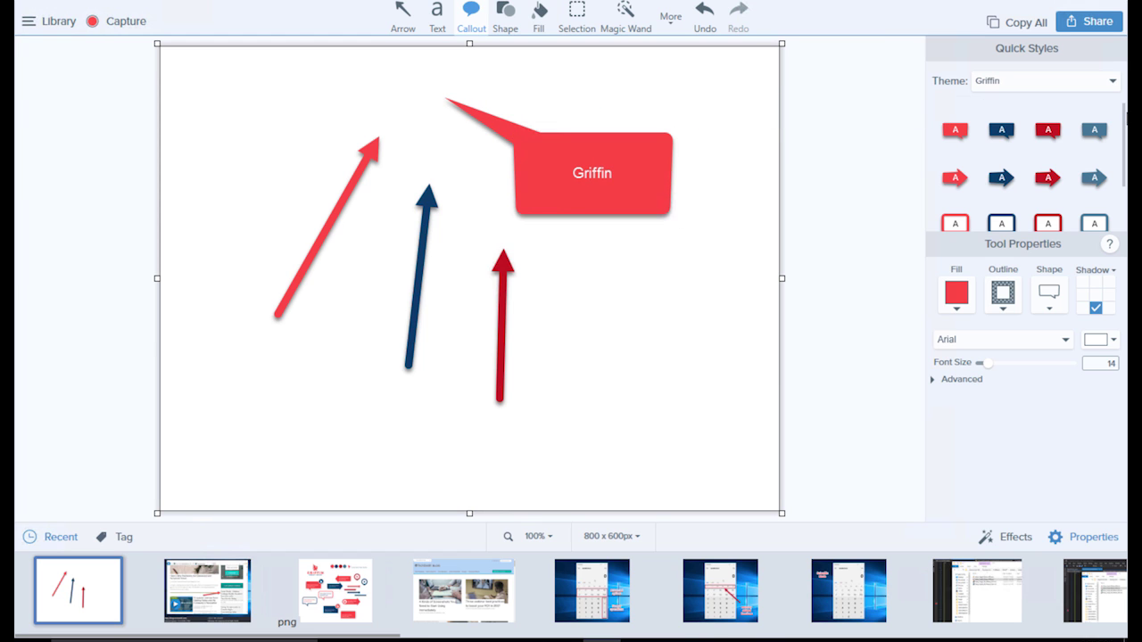
- Export the Griffin theme and save it to a file
click(1114, 87)
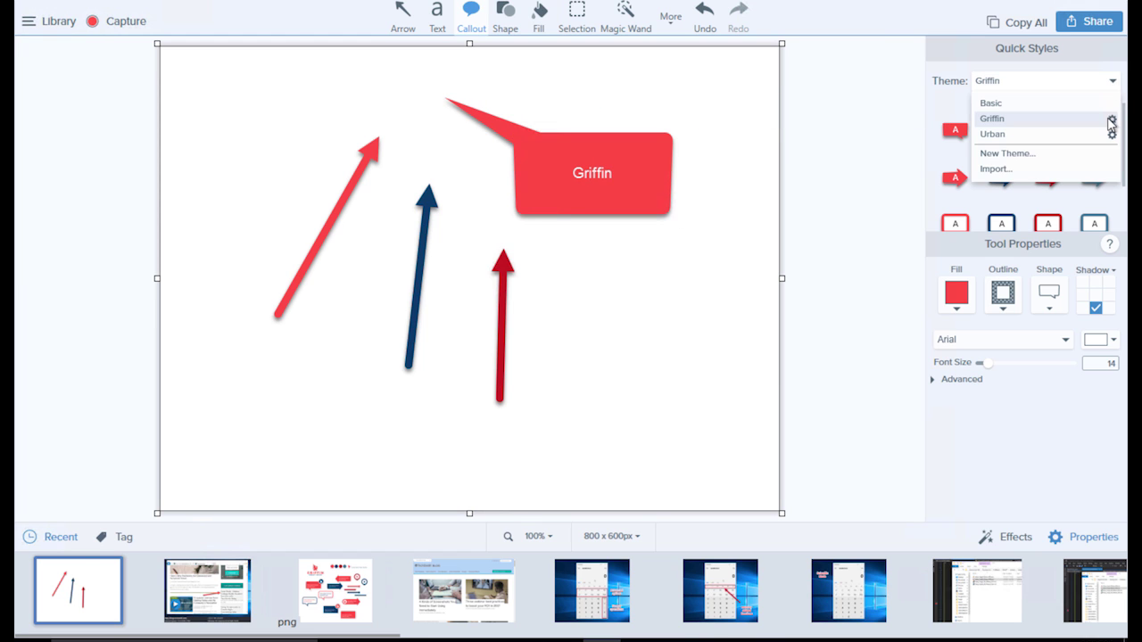
click(1112, 125)
click(1091, 173)
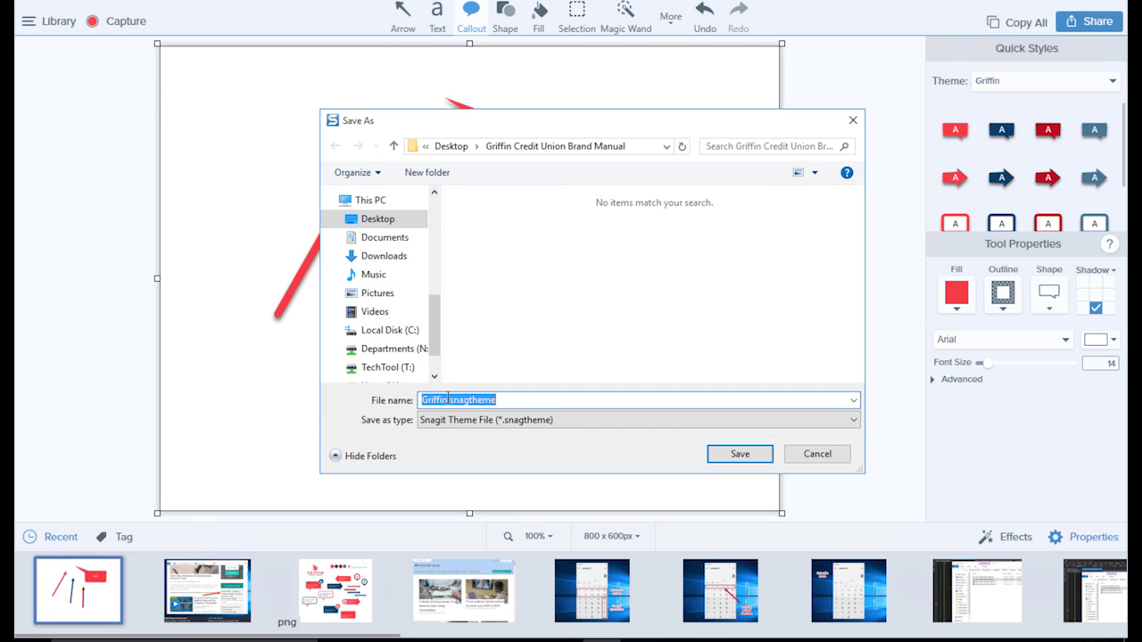
click(739, 456)
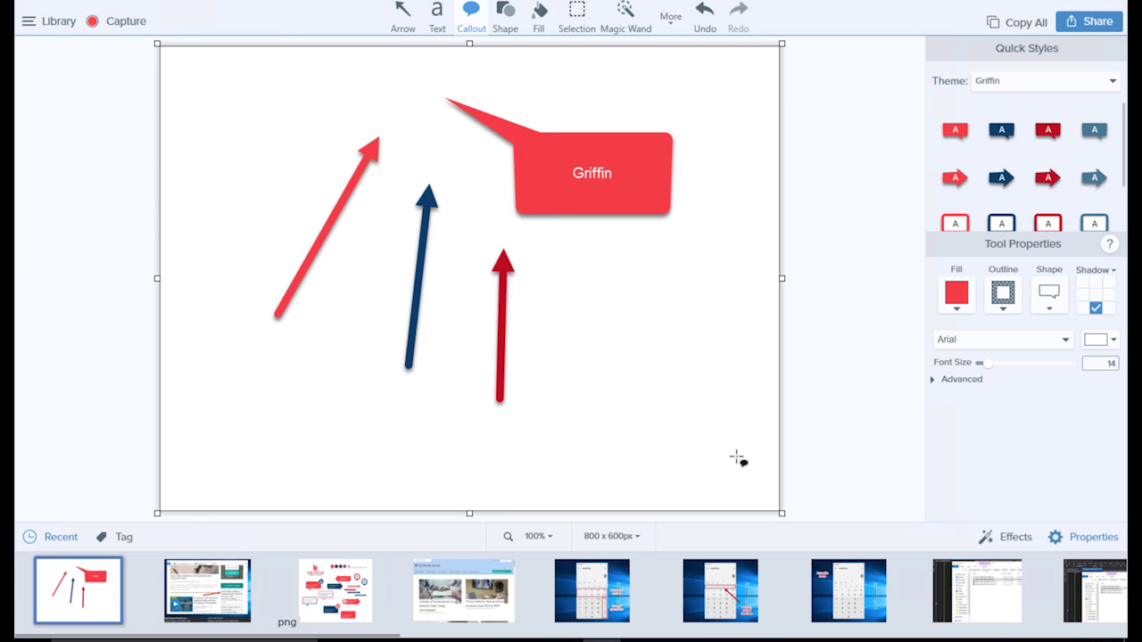